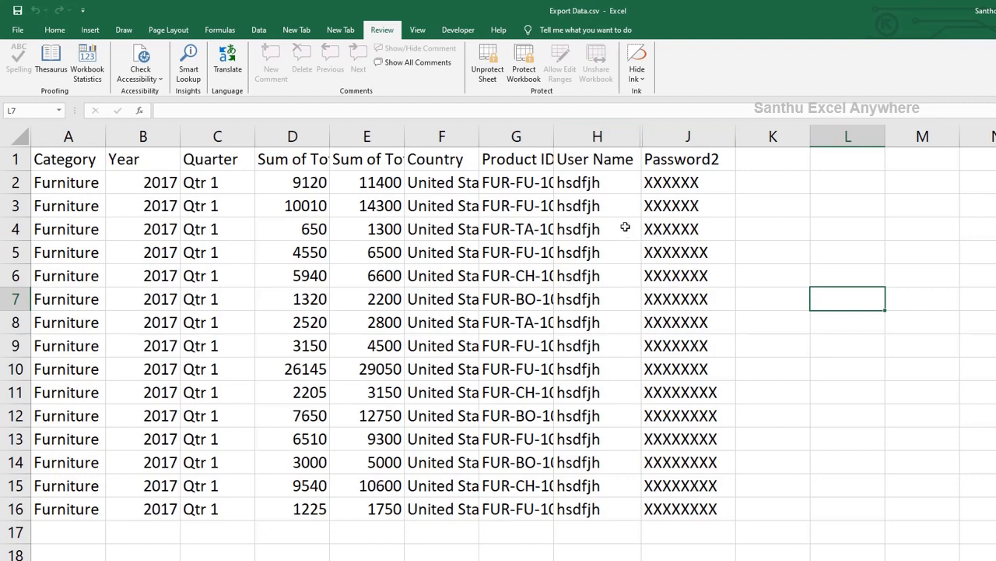
Select columns H through J around the hidden column, then unprotect the worksheet.
left_click_drag(605, 136, 675, 137)
right_click(675, 138)
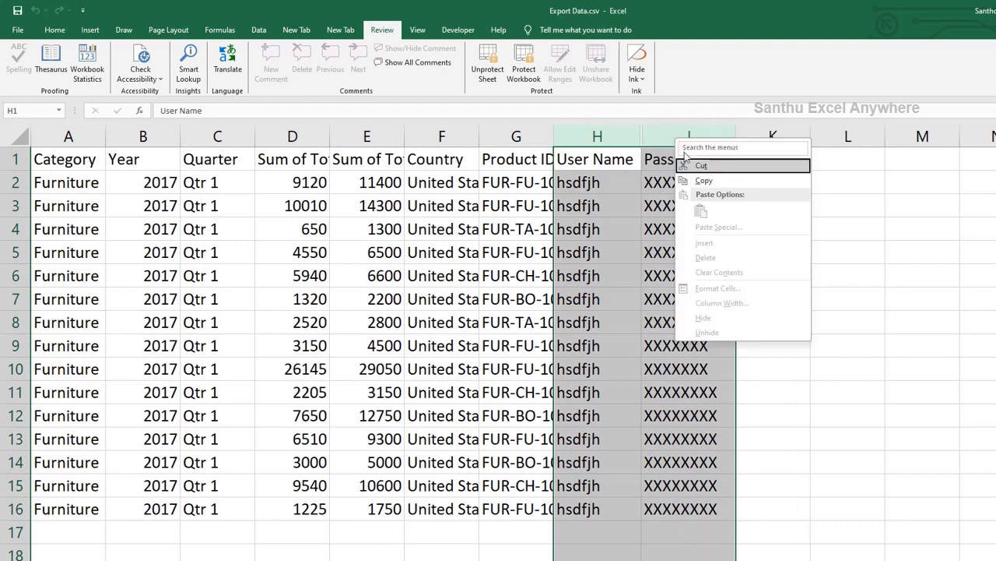
key("Escape")
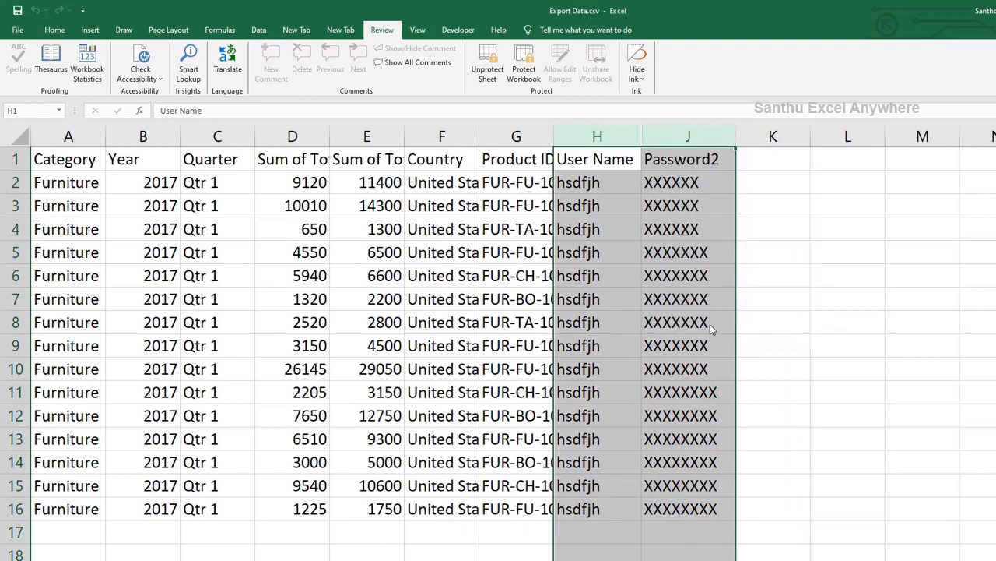
left_click(611, 225)
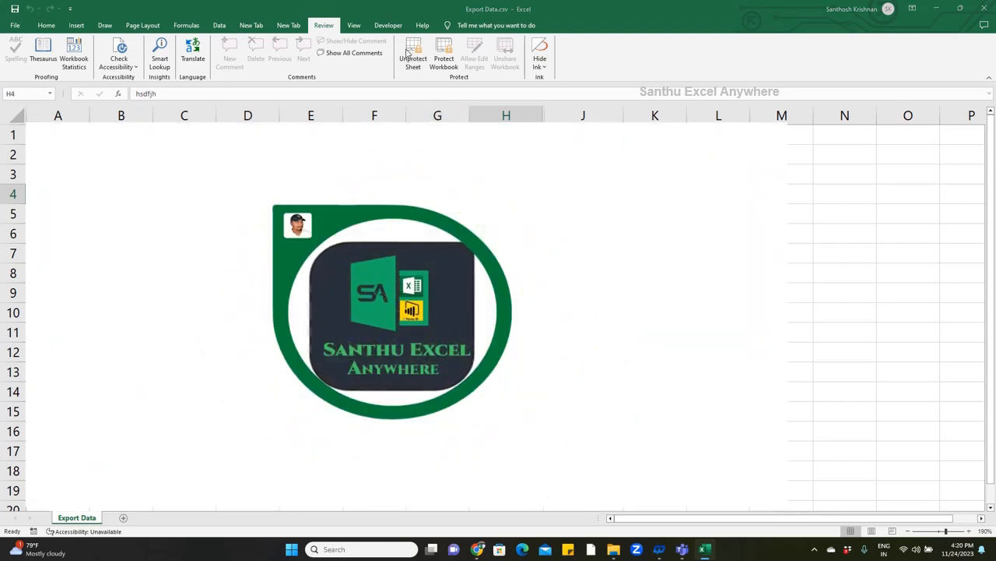
left_click(408, 53)
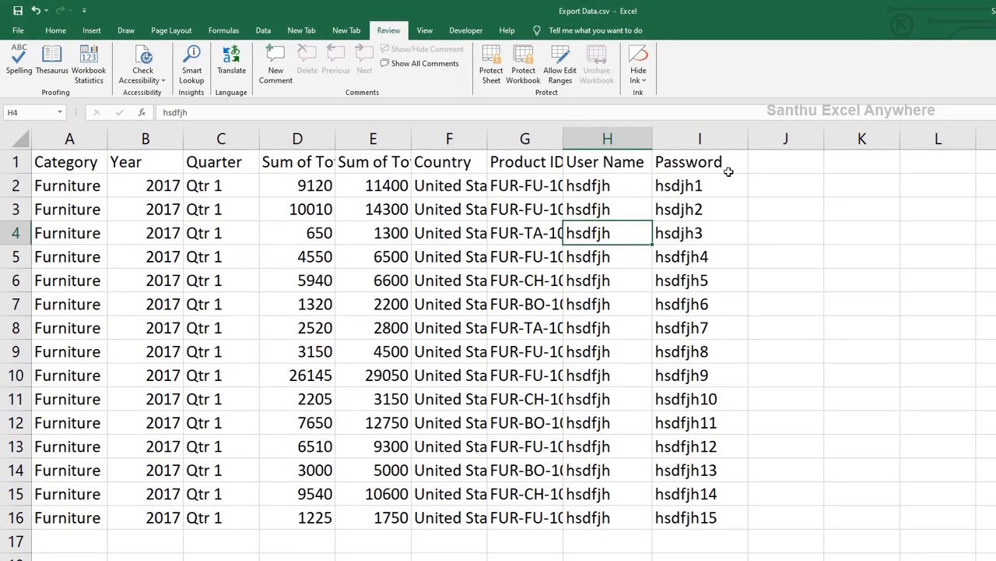
Enter the header 'Password2' in cell J1, next to the Password column.
left_click(698, 145)
left_click(695, 180)
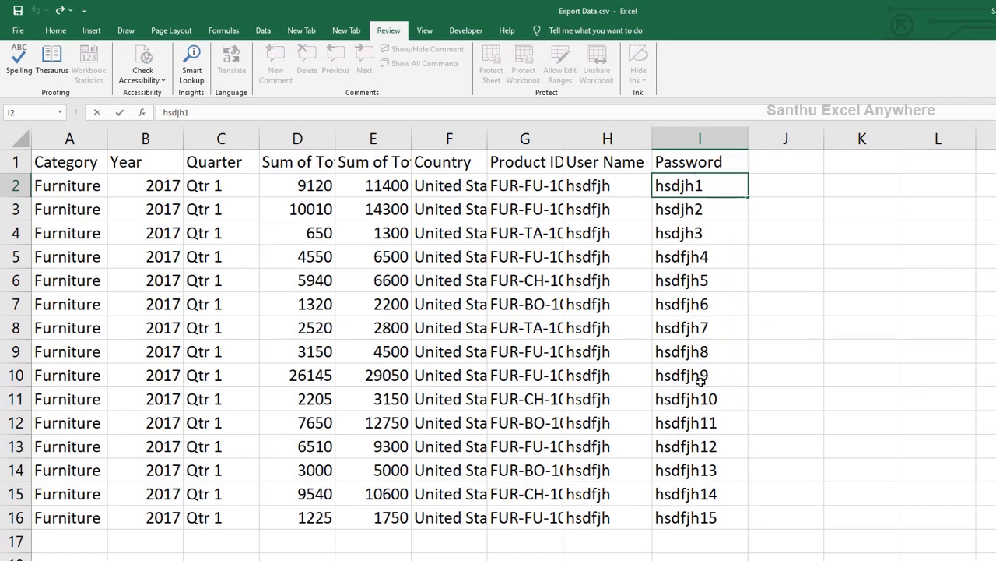
key("Tab")
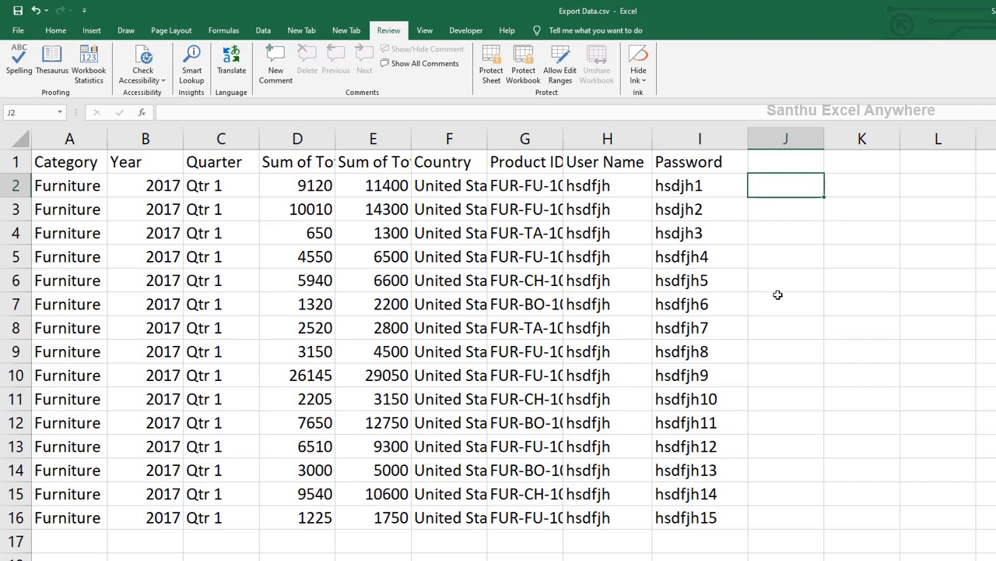
key("Up")
type("P")
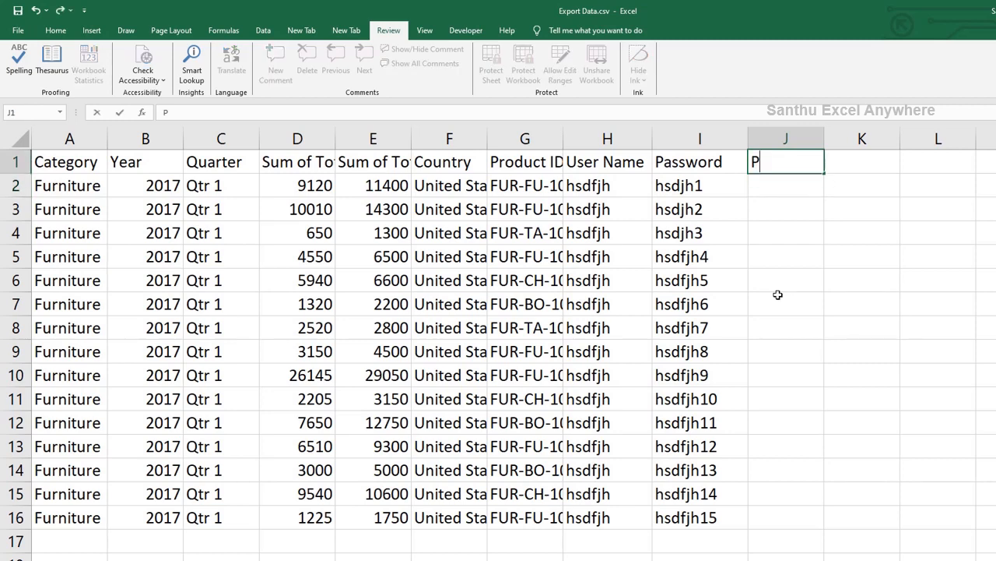
type("assword2")
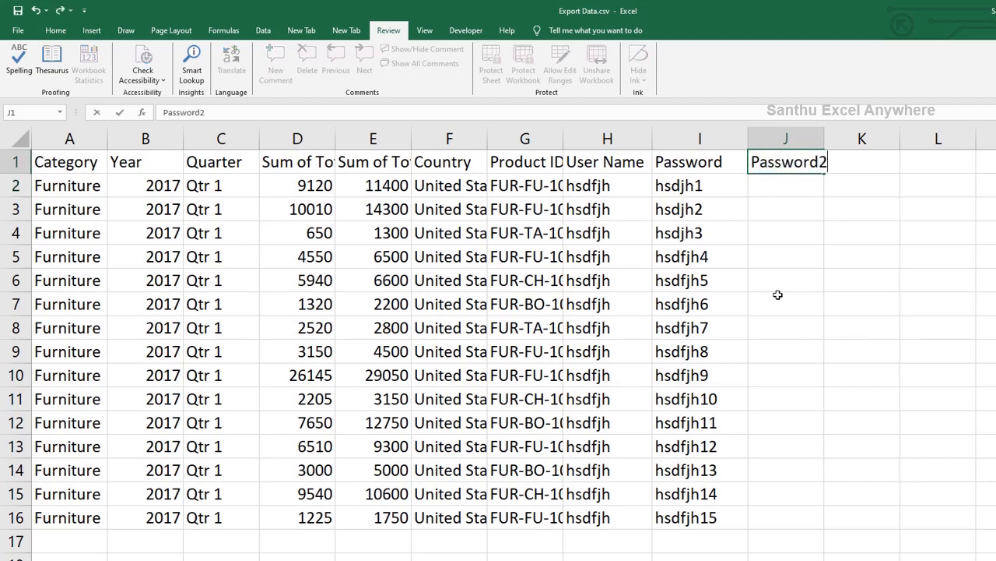
key("Return")
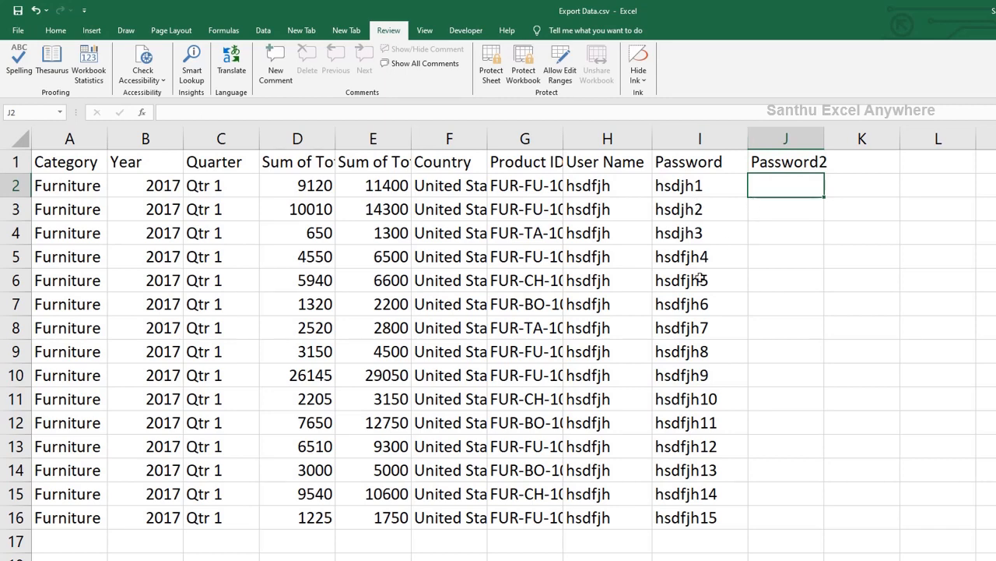
Enter =REPT("X",6) in J2 so it displays XXXXXX.
type("=REP")
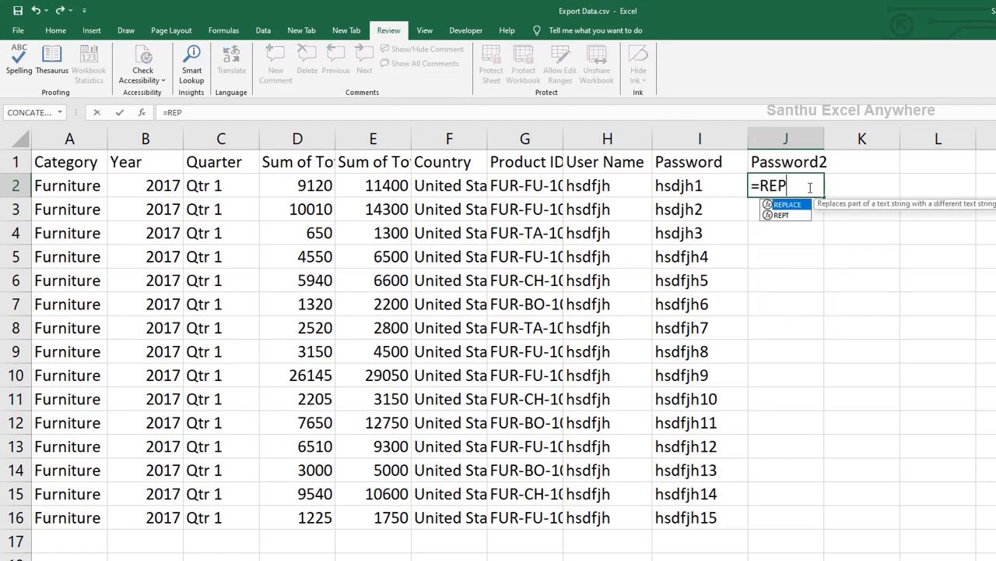
type("T")
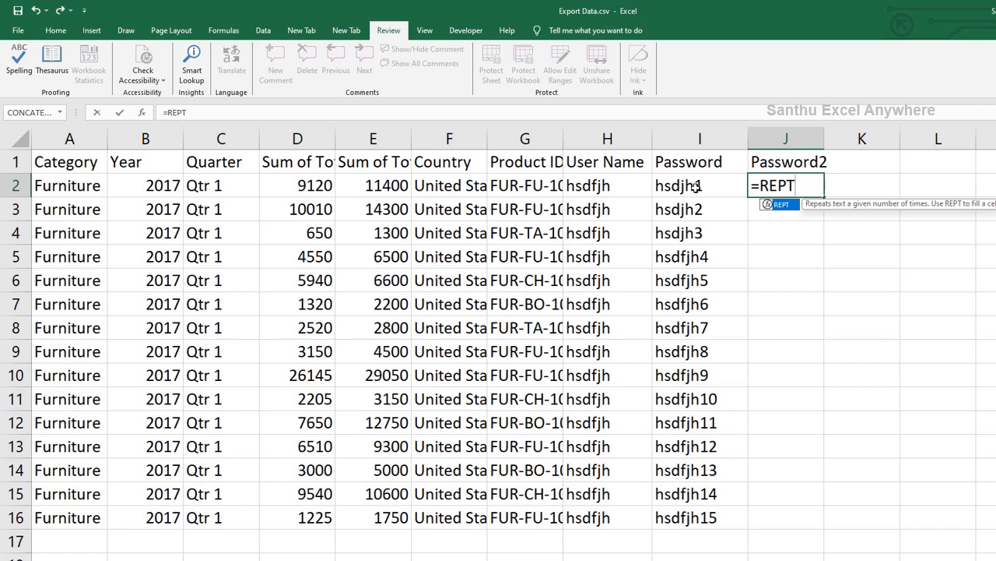
type("(")
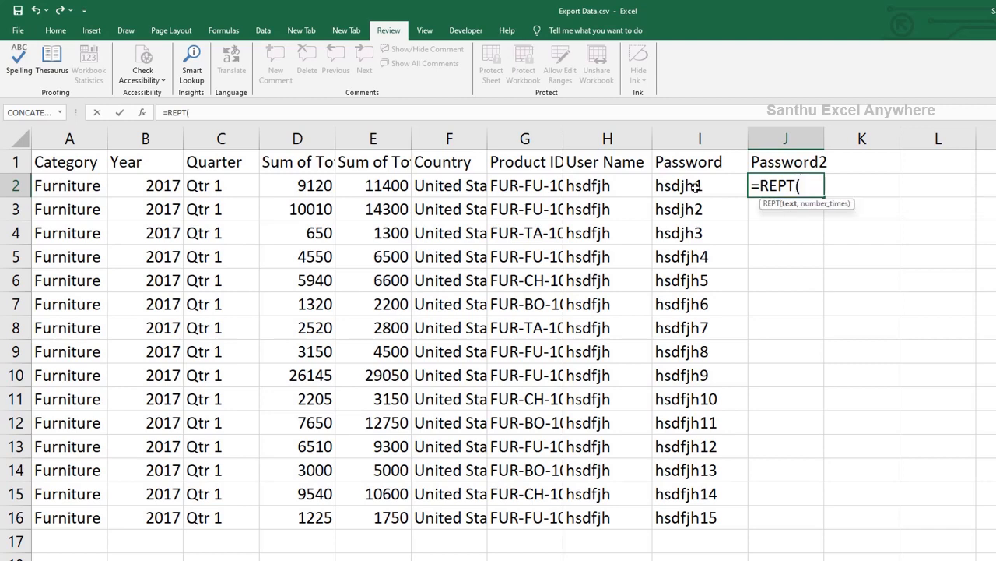
type("\"X\",")
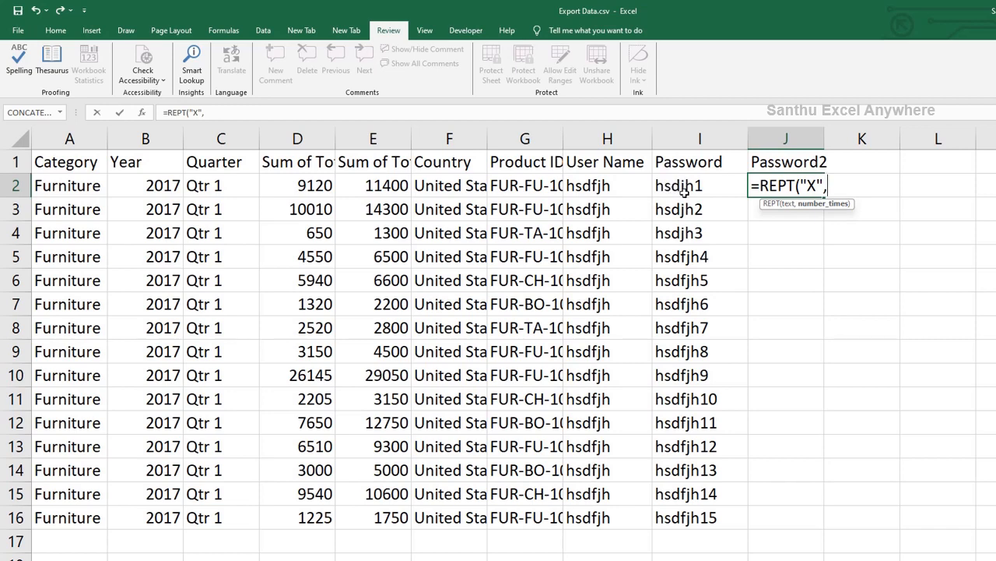
type("6)")
key("Return")
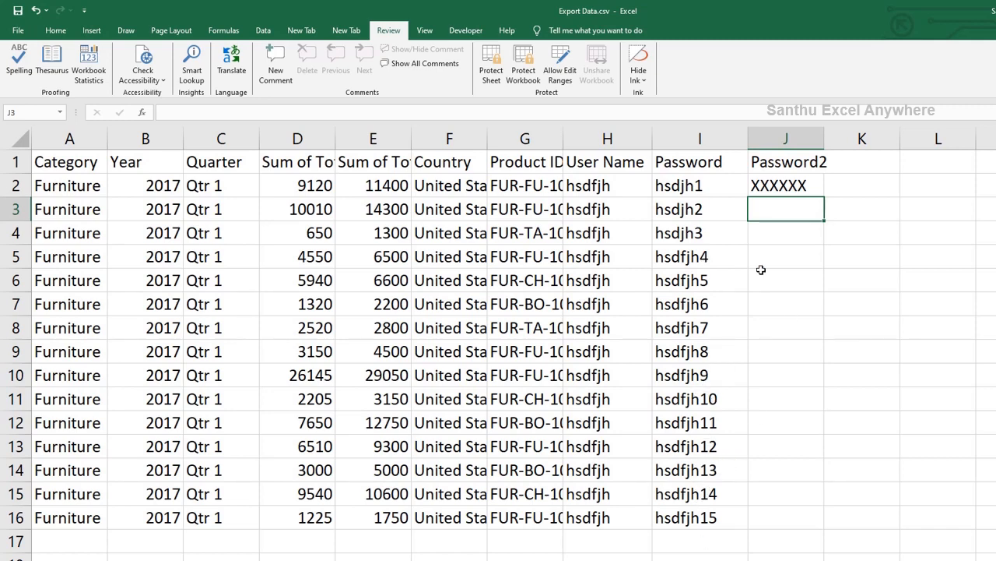
Replace the fixed count 6 with LEN(I2), making J2 =REPT("X",LEN(I2)), and verify it.
double_click(787, 185)
left_click(827, 184)
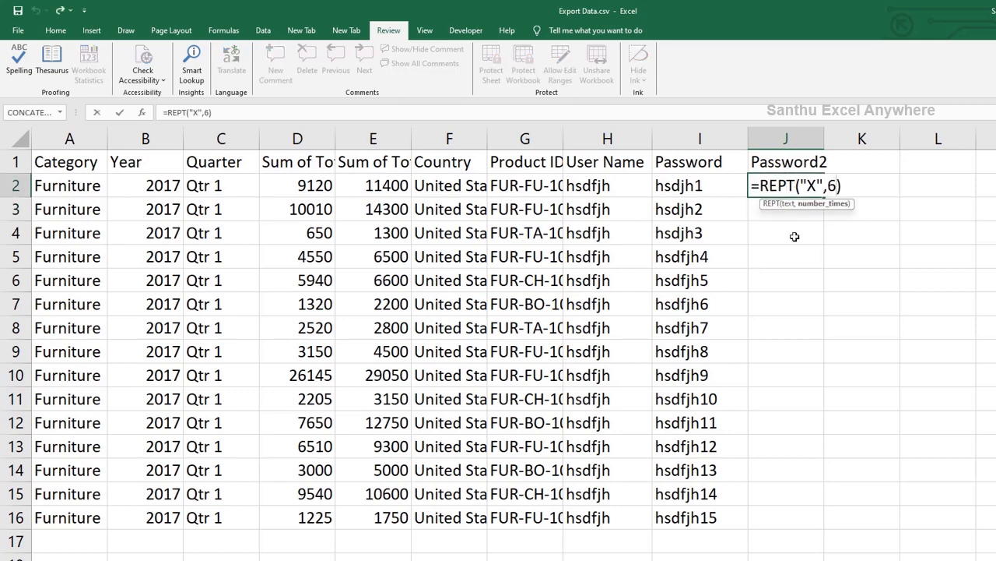
key("BackSpace")
type("LEN")
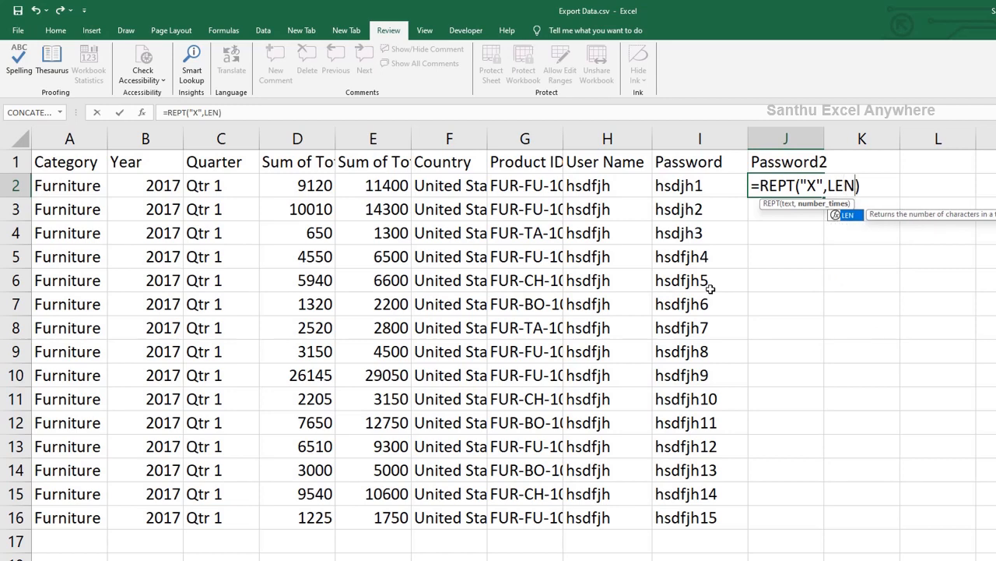
type("(")
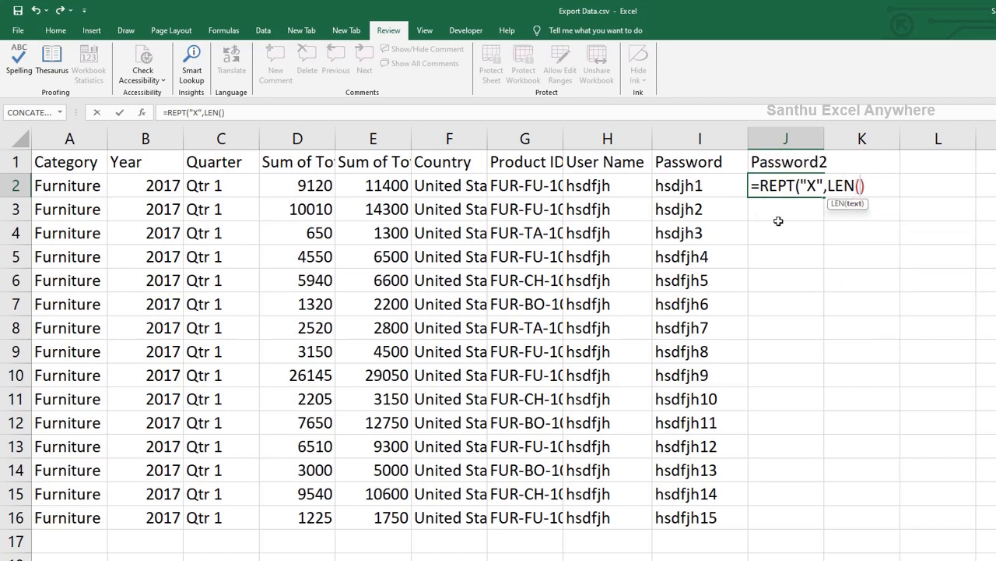
left_click(692, 187)
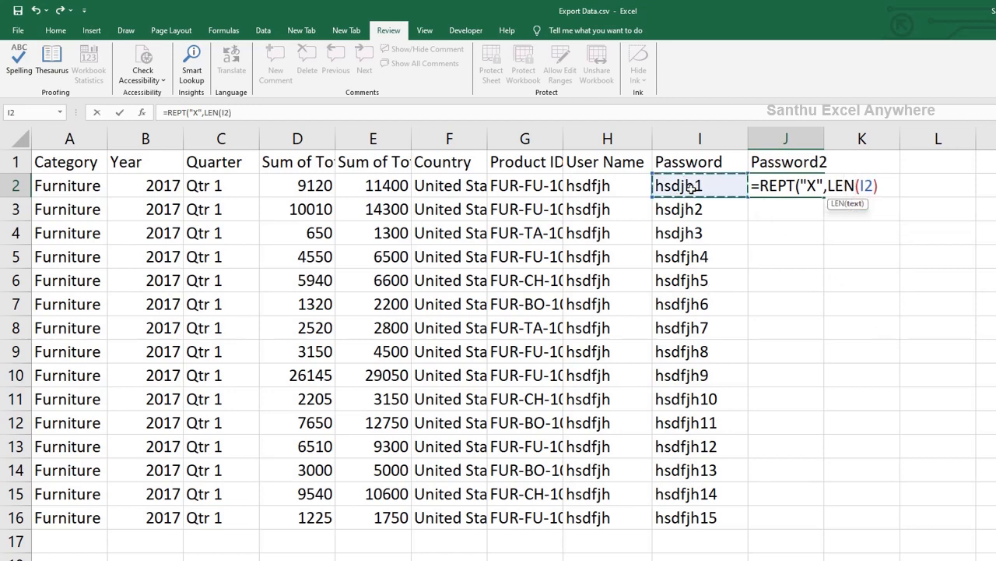
type(")")
key("ctrl+Return")
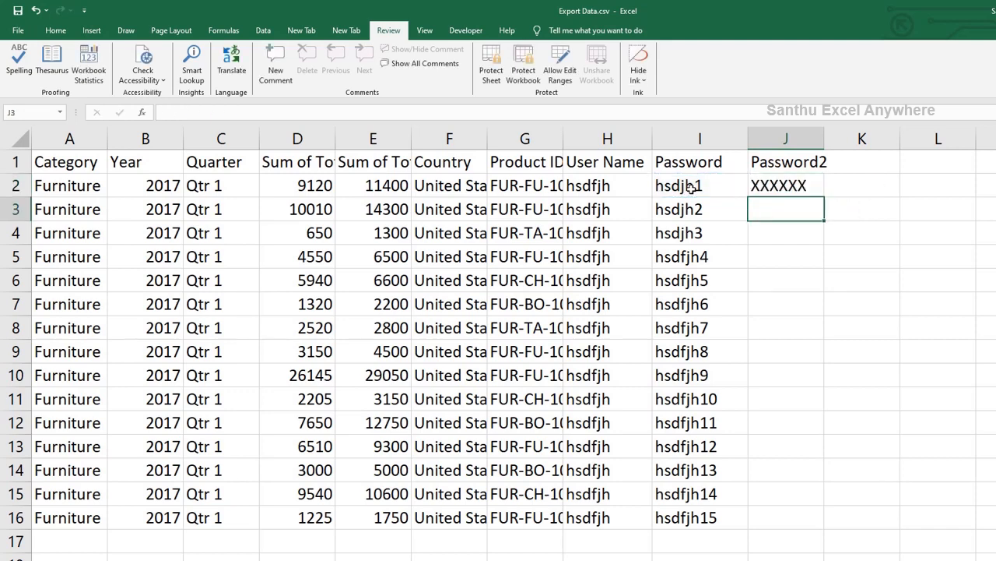
double_click(819, 196)
key("Escape")
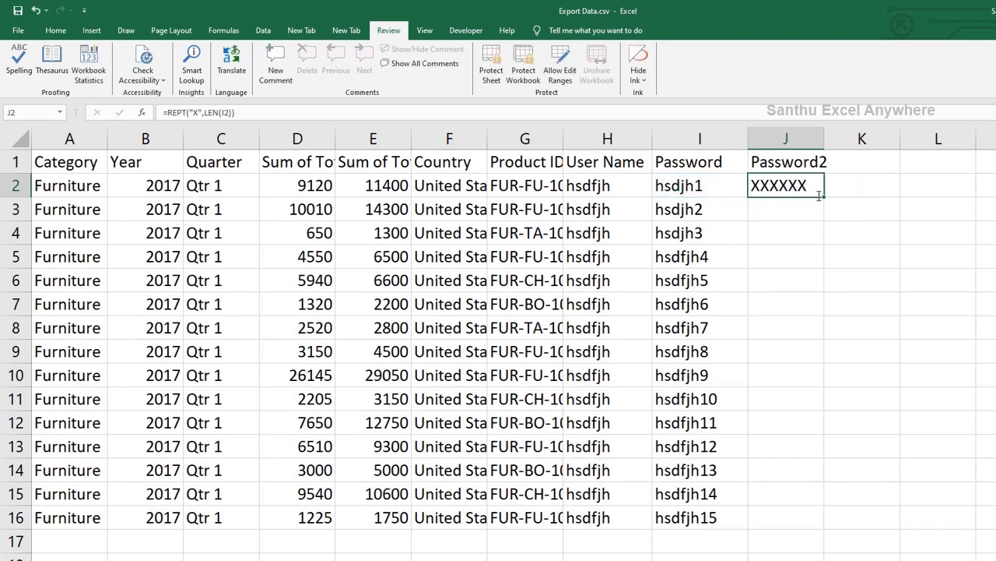
Copy J2's masking formula into J3:J16 and widen column J.
key("ctrl+c")
left_click_drag(802, 209, 784, 517)
key("ctrl+v")
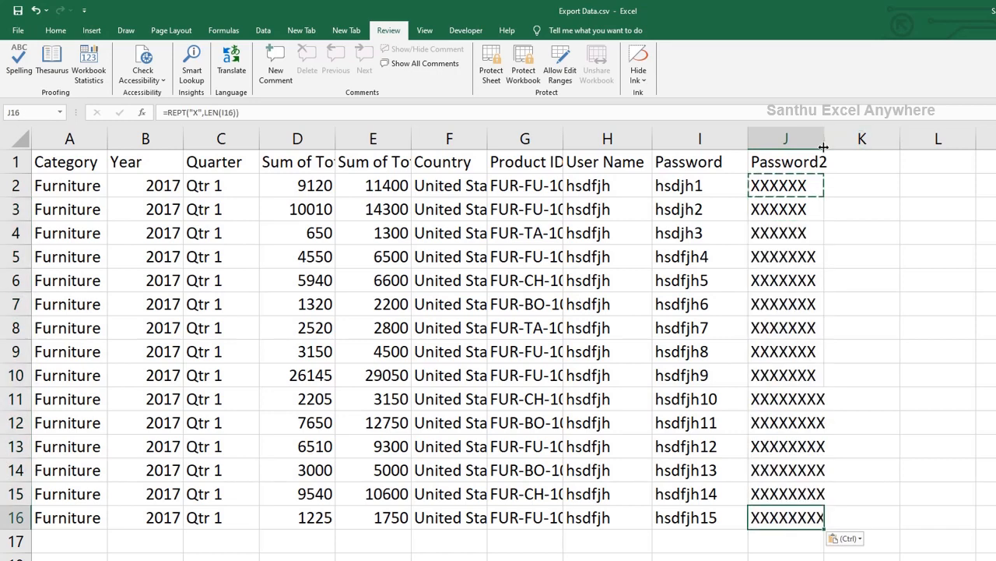
left_click_drag(824, 147, 839, 147)
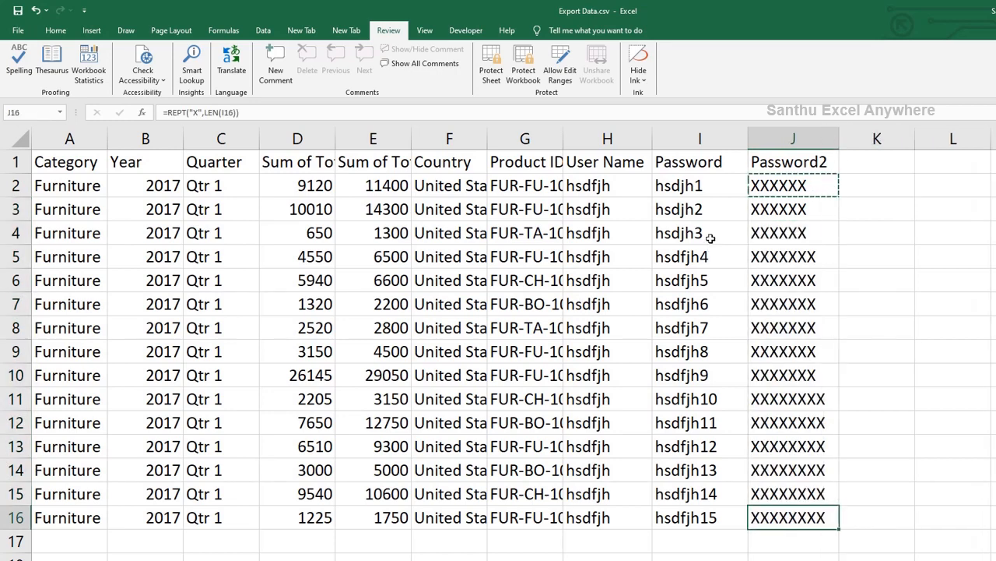
Check the passwords in I4 and I5 against their masks, and J11's formula reference.
left_click_drag(710, 238, 780, 233)
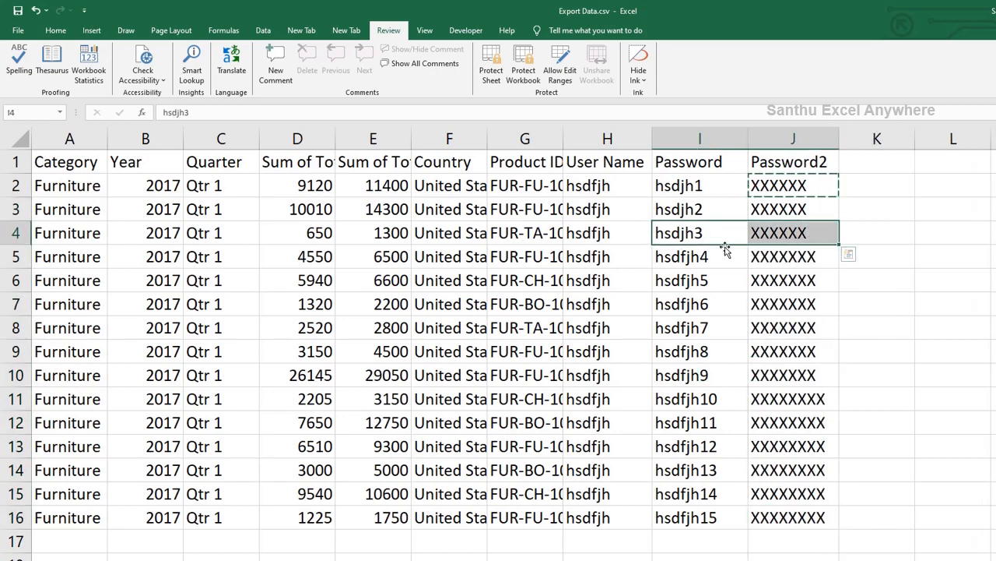
left_click(700, 261)
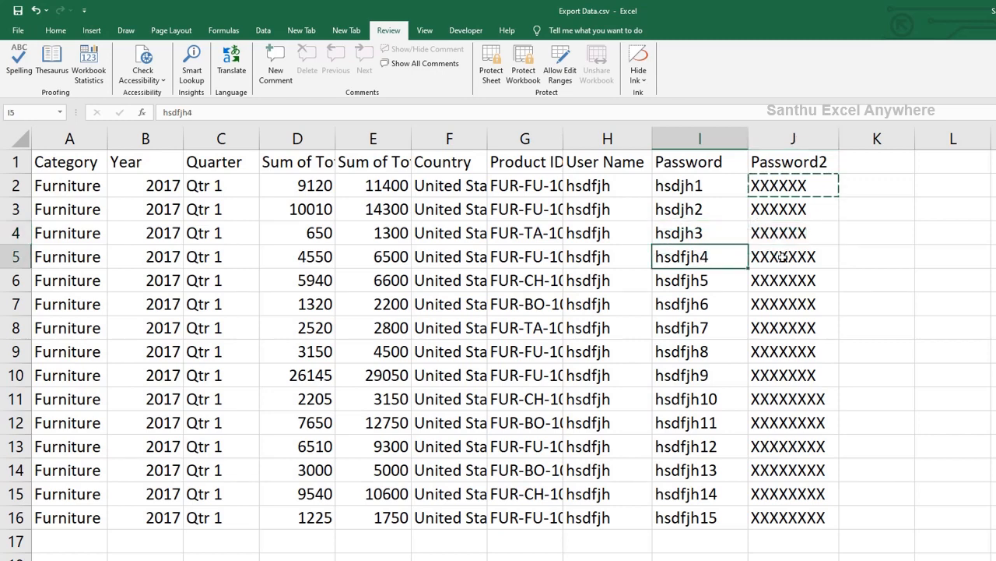
left_click(788, 399)
double_click(790, 398)
key("Escape")
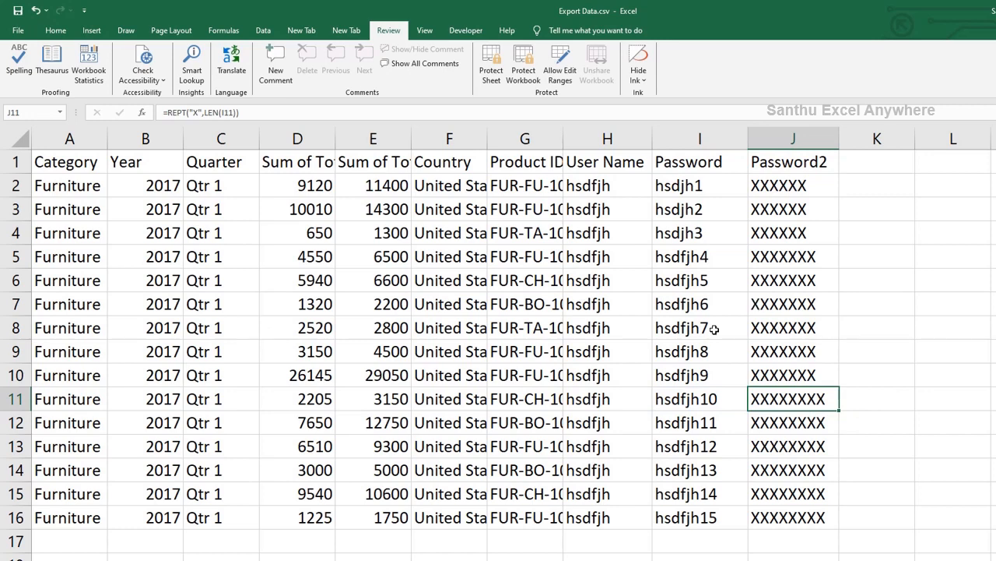
left_click(686, 141)
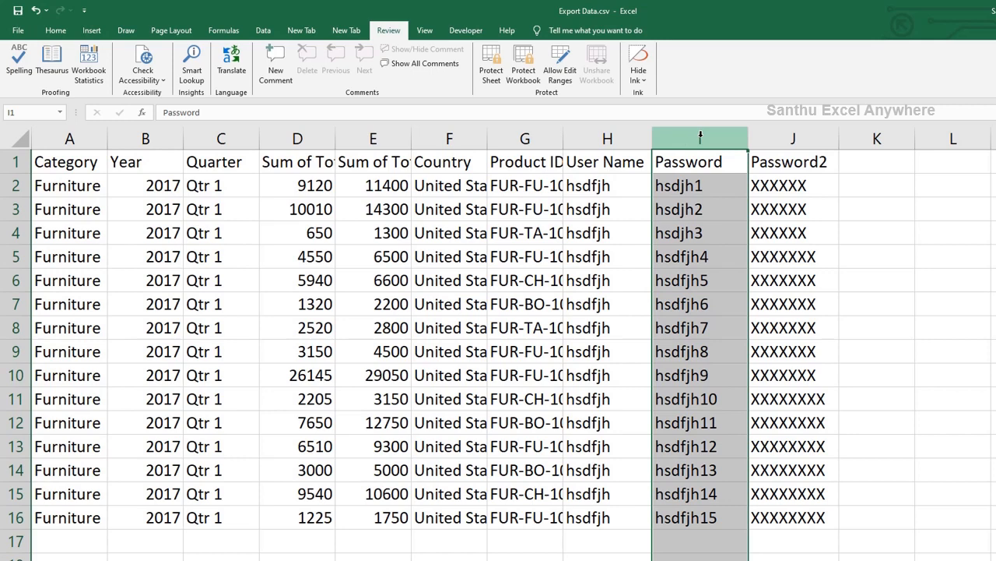
Hide column I, then paste the Password2 column back onto itself as values only.
right_click(700, 137)
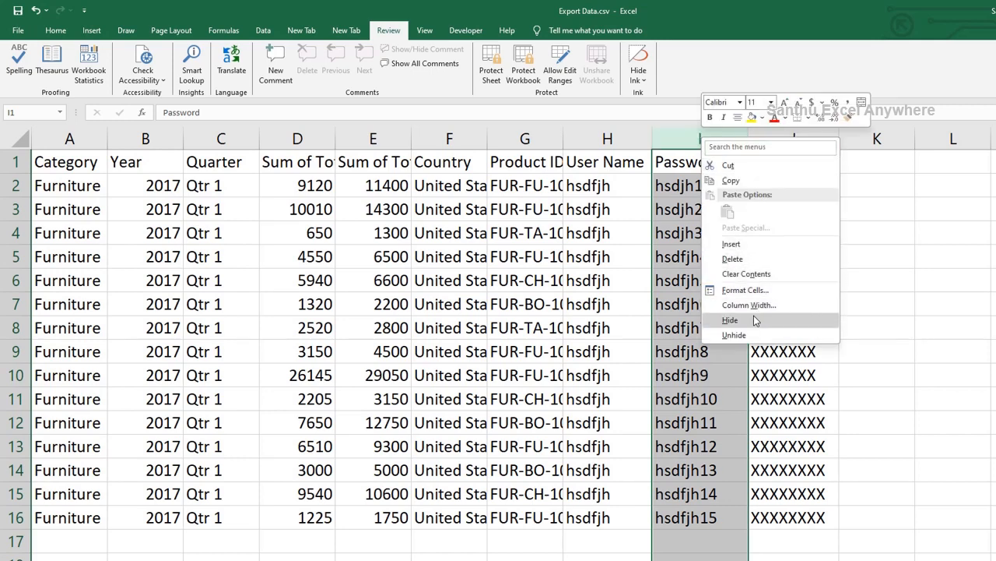
left_click(754, 321)
left_click(701, 141)
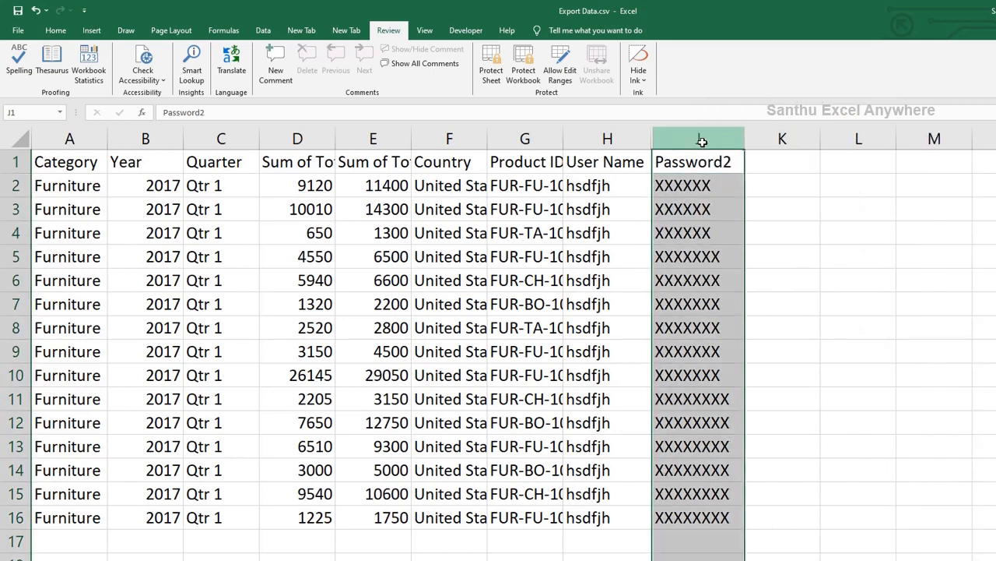
key("ctrl+c")
key("alt+e")
key("s")
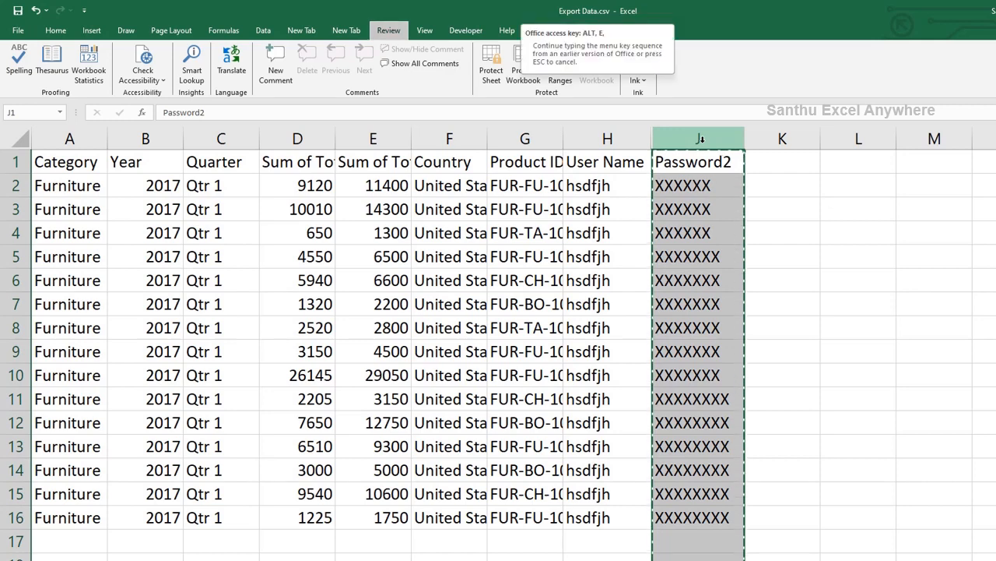
key("Return")
key("Escape")
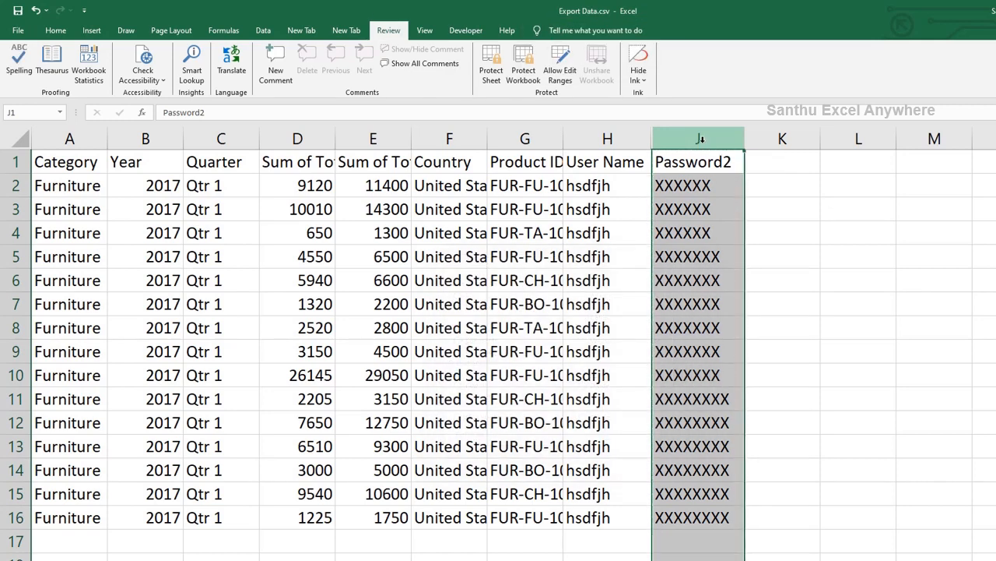
left_click(705, 234)
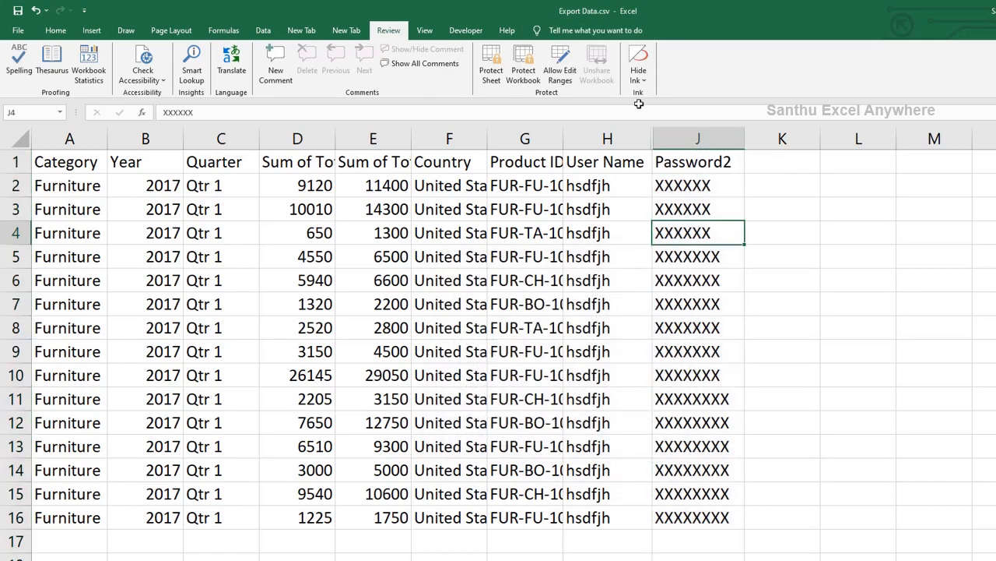
Protect the sheet with a confirmed password, then verify cell K4 can't be edited.
left_click(486, 55)
type("123")
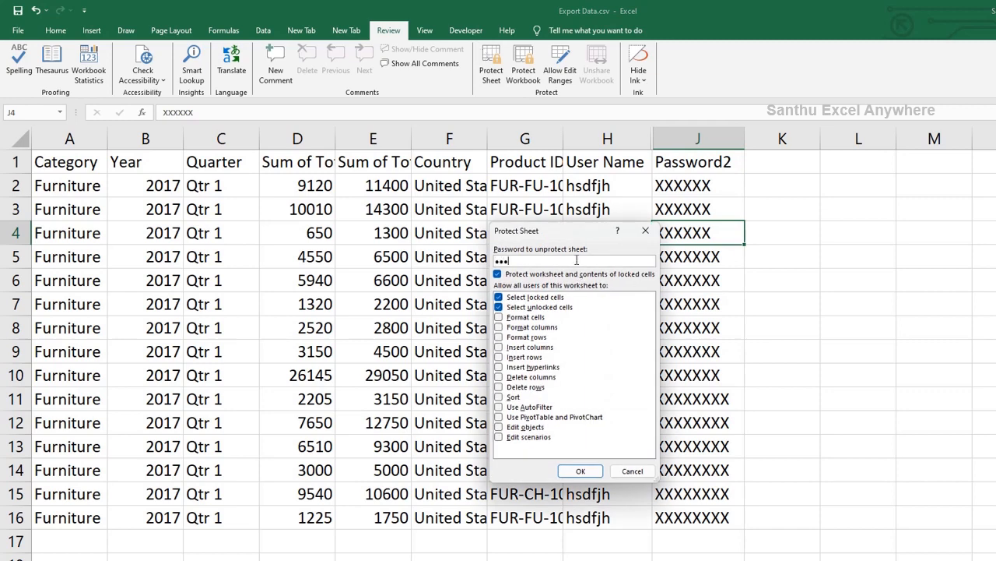
key("Return")
type("123")
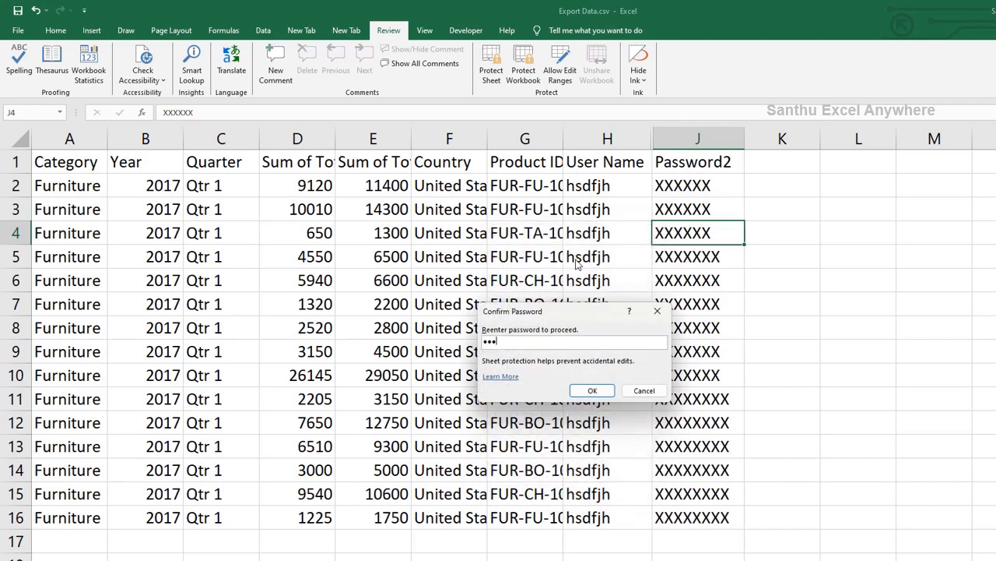
key("Return")
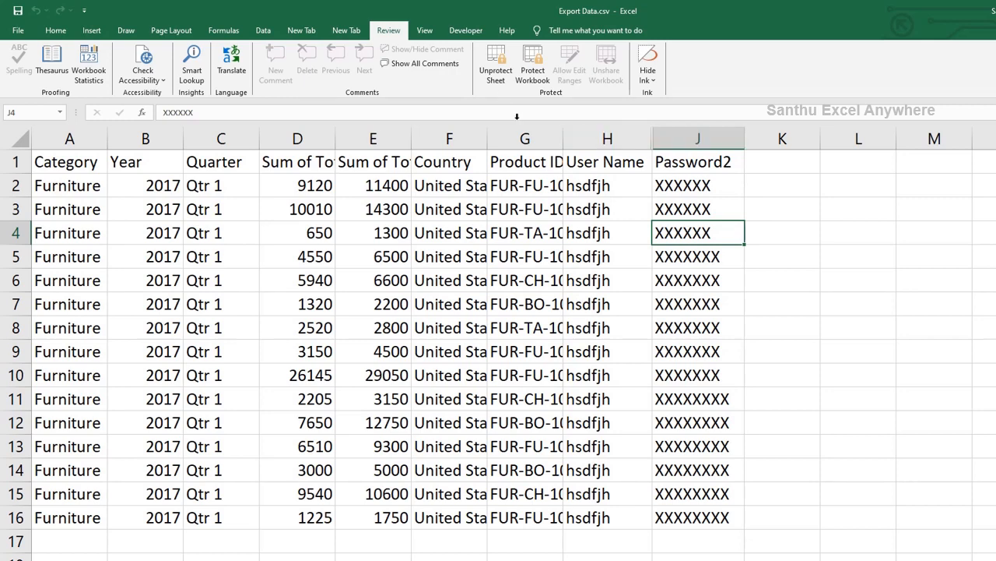
double_click(783, 239)
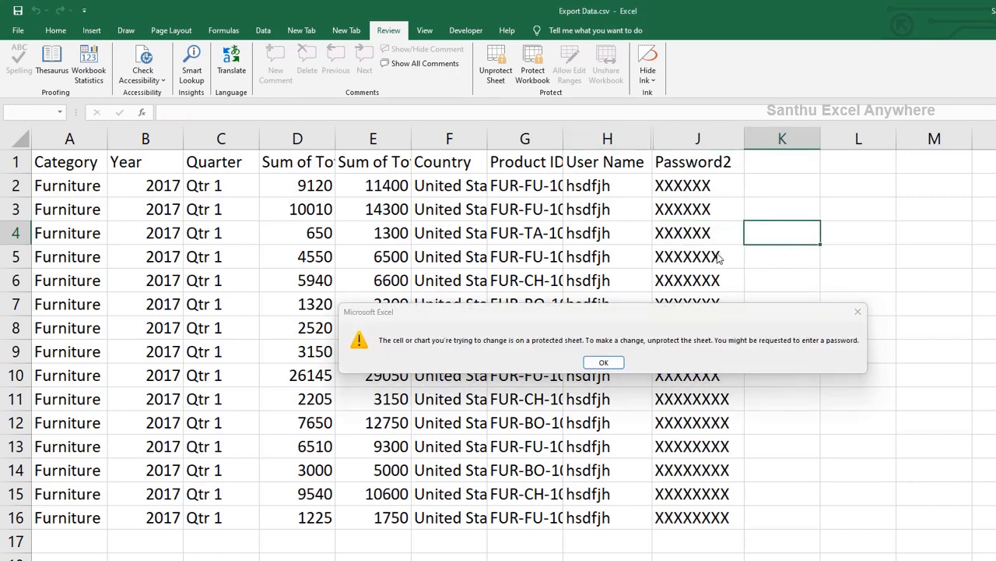
key("Return")
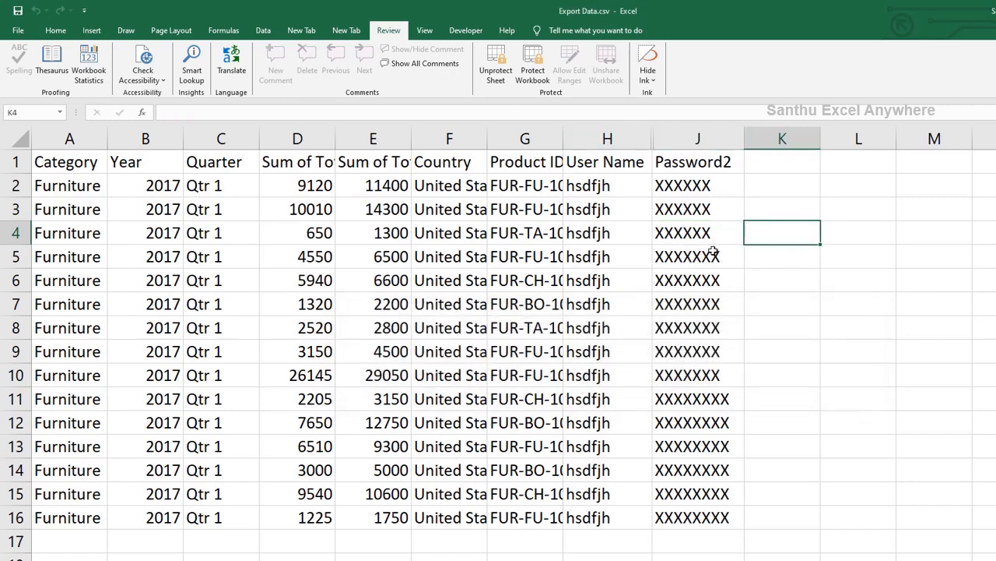